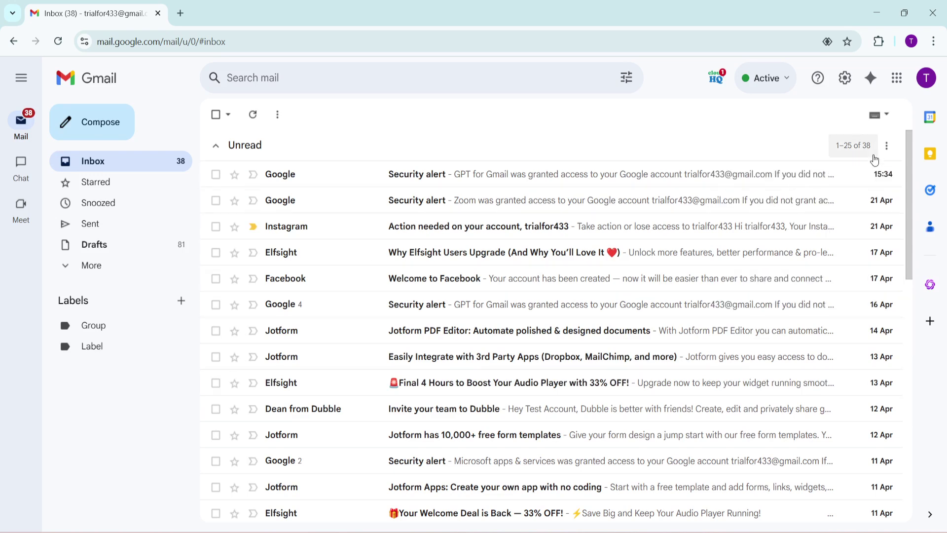
- Go from Quick settings to Gmail's full Settings page via 'See all settings'
{"action": "left_click", "coordinate": [845, 78]}
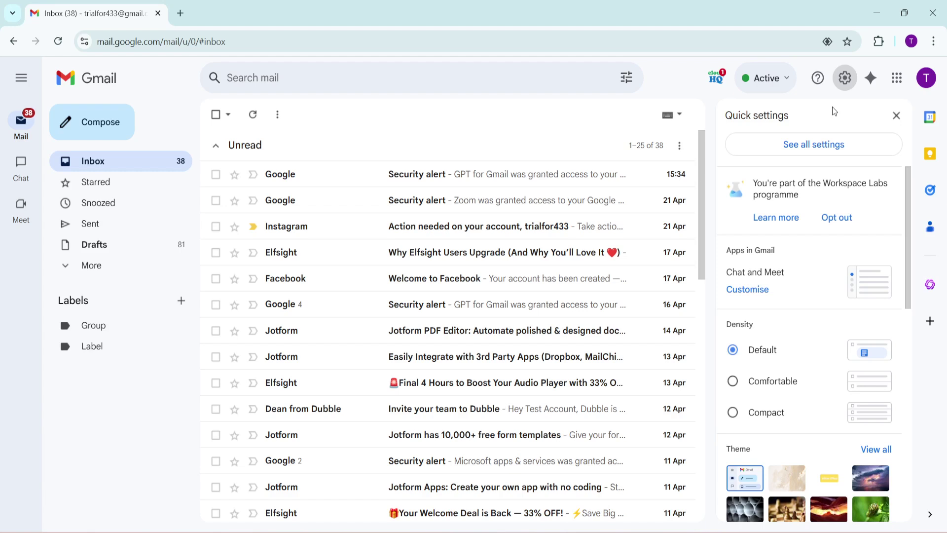
{"action": "left_click", "coordinate": [814, 145]}
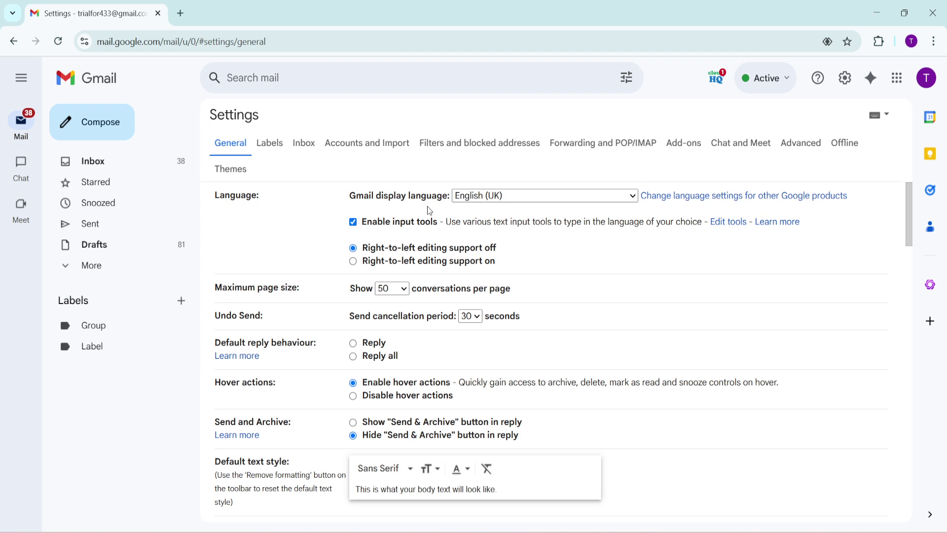
- Switch Gmail Settings to the Accounts and Import tab
{"action": "left_click", "coordinate": [351, 153]}
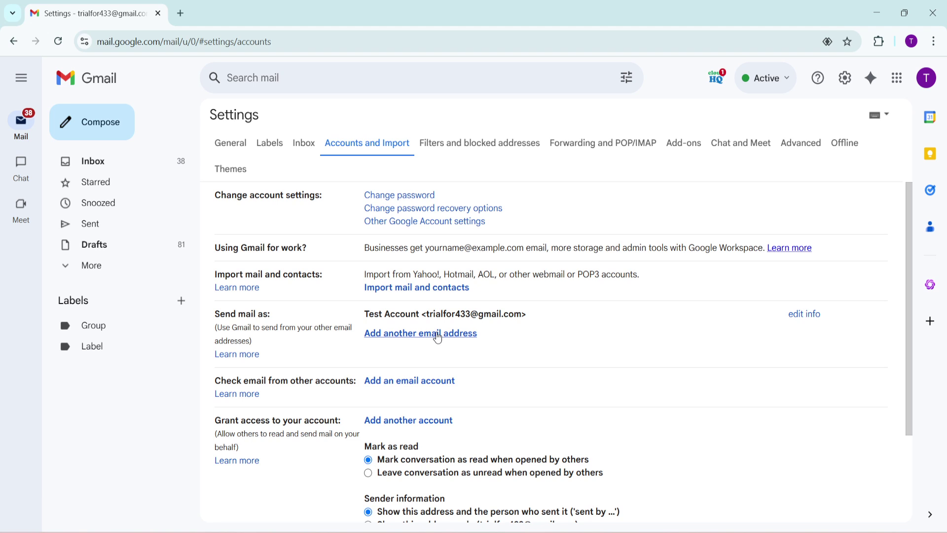
- Under 'Send mail as', add another address using Chrome's autofill suggestion, keeping the name Test Account
{"action": "left_click", "coordinate": [437, 335]}
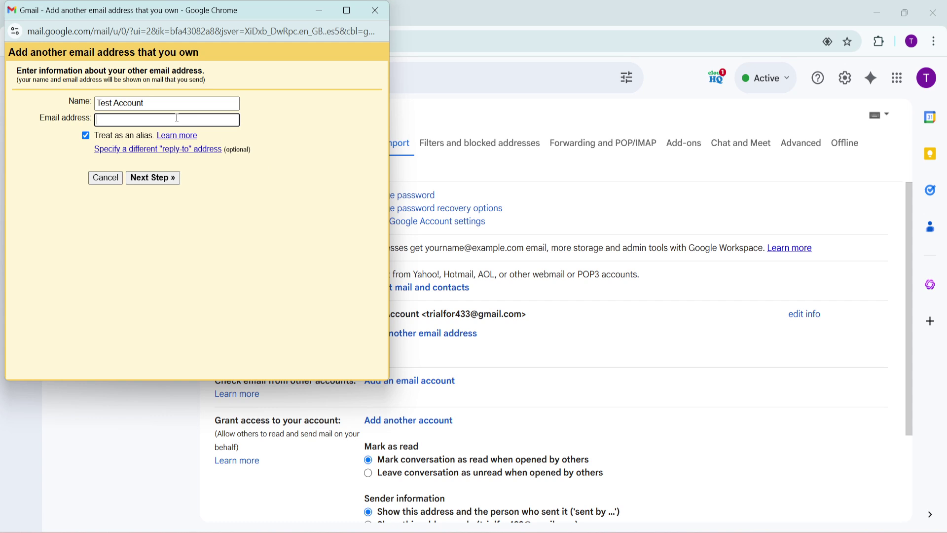
{"action": "left_click", "coordinate": [177, 118]}
{"action": "mouse_move", "coordinate": [214, 147]}
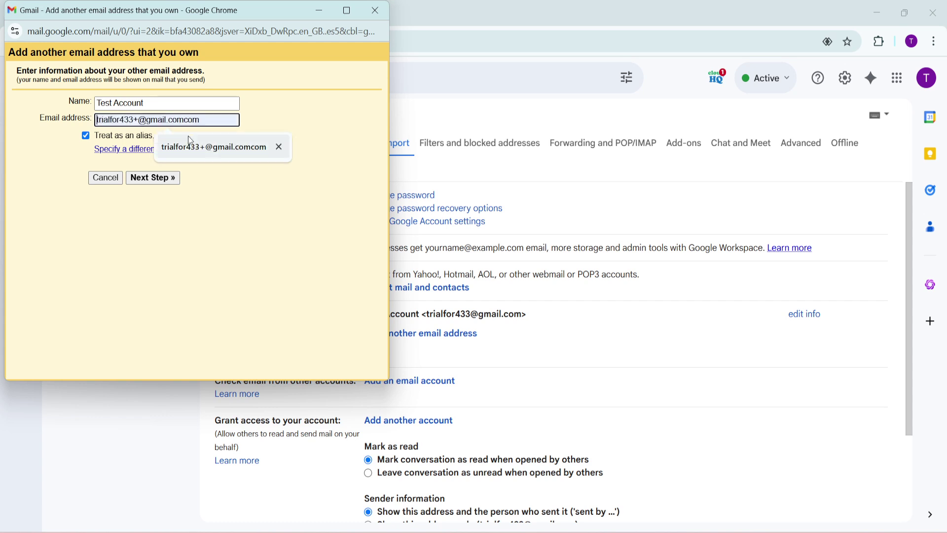
{"action": "left_click", "coordinate": [201, 149]}
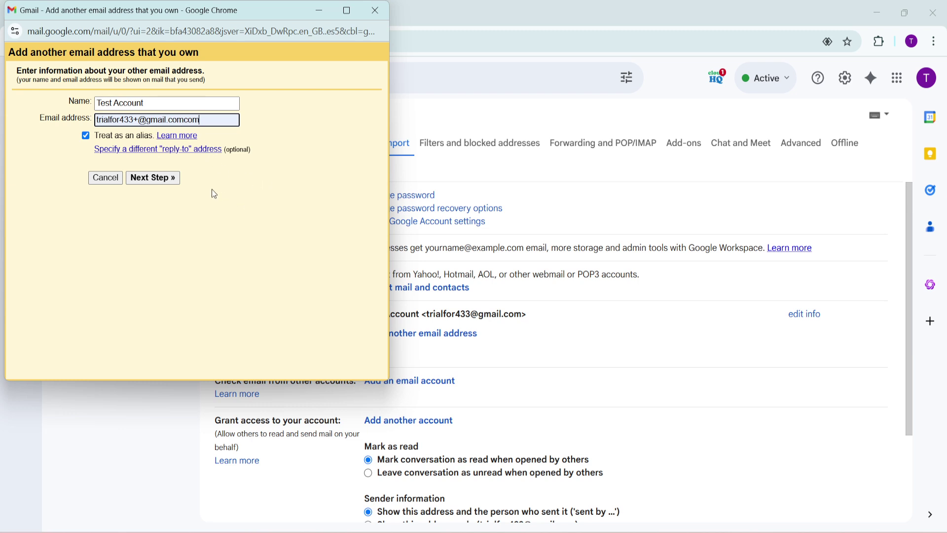
- Submit the Test Account address with Next Step to reach the SMTP server step
{"action": "left_click", "coordinate": [171, 184]}
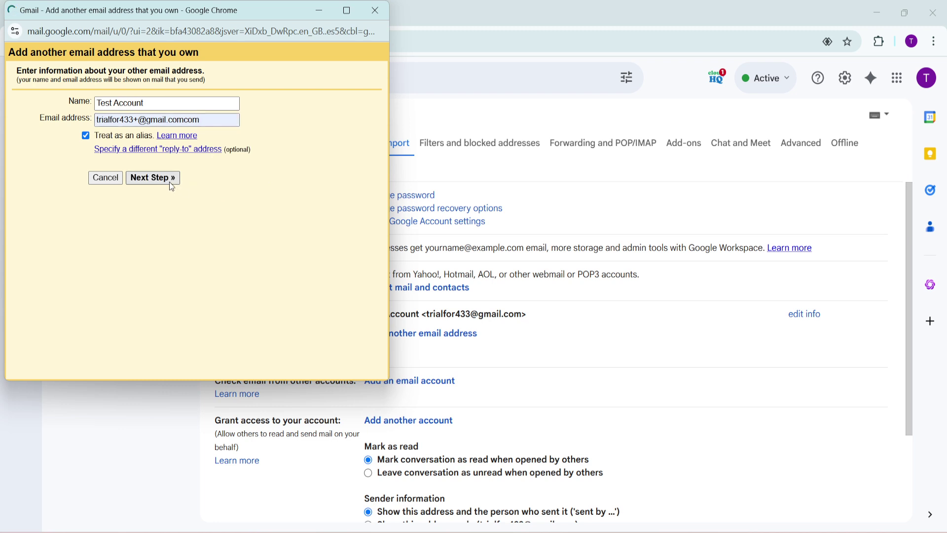